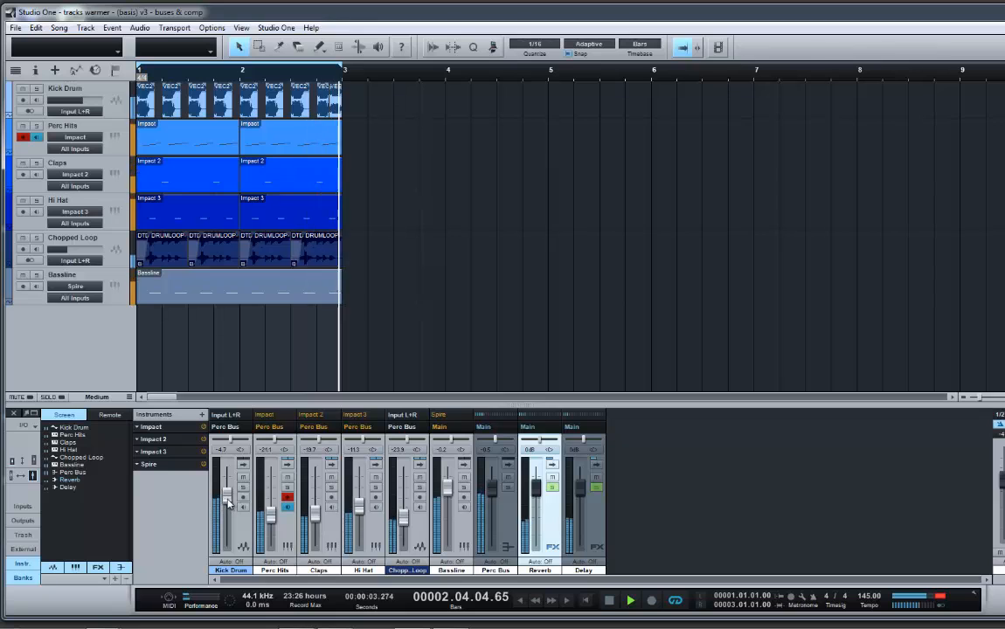
Step: Pull the kick, perc hits, claps, hi-hat, chopped loop and bassline faders all the way down to silence
{"action": "left_click_drag", "start_coordinate": [225, 496], "coordinate": [270, 546]}
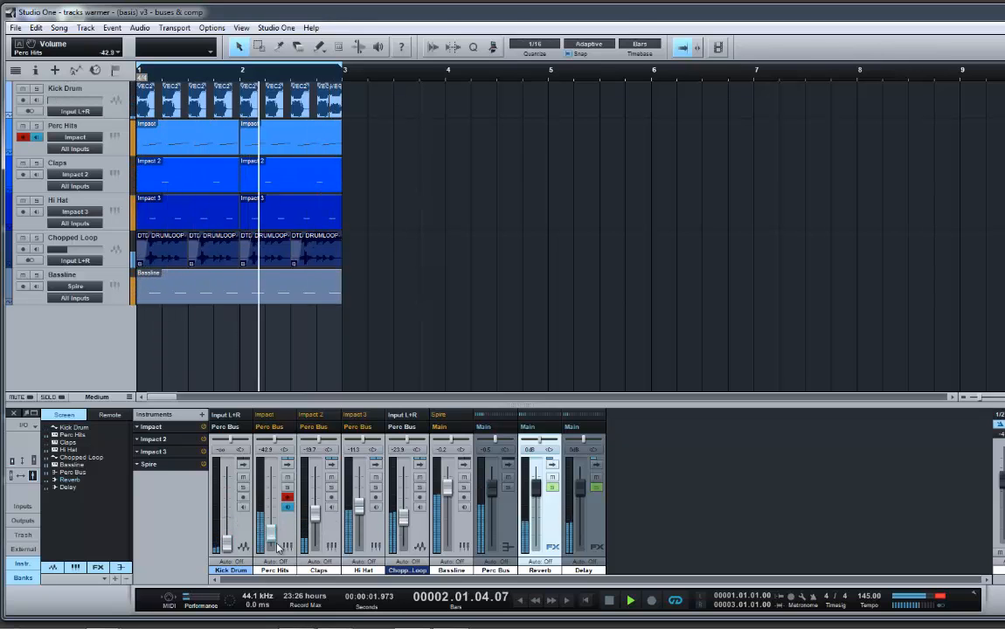
{"action": "left_click_drag", "start_coordinate": [315, 514], "coordinate": [314, 546]}
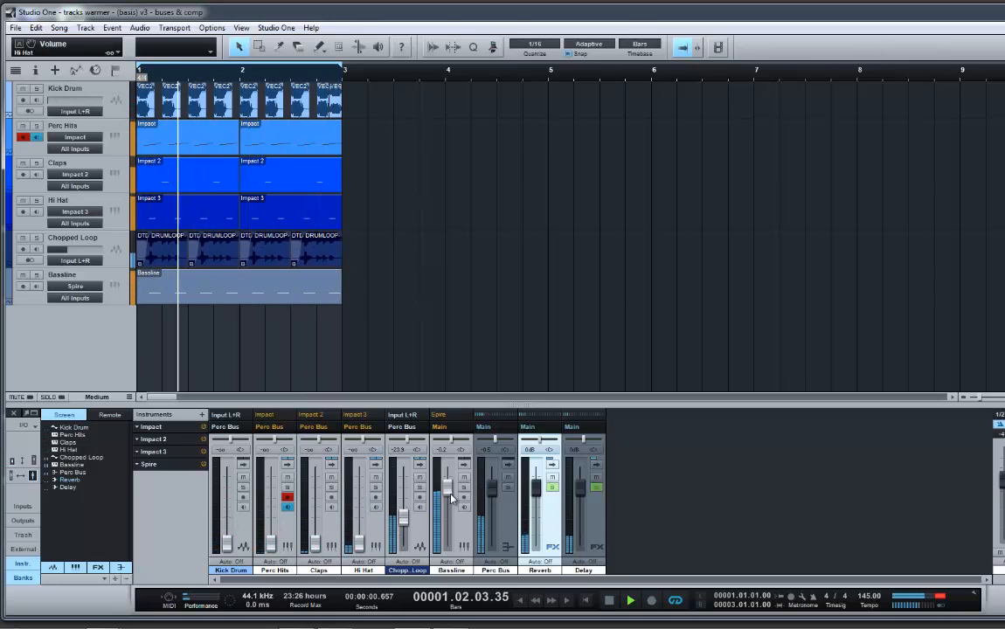
{"action": "left_click_drag", "start_coordinate": [452, 497], "coordinate": [450, 546]}
{"action": "left_click_drag", "start_coordinate": [403, 517], "coordinate": [402, 545]}
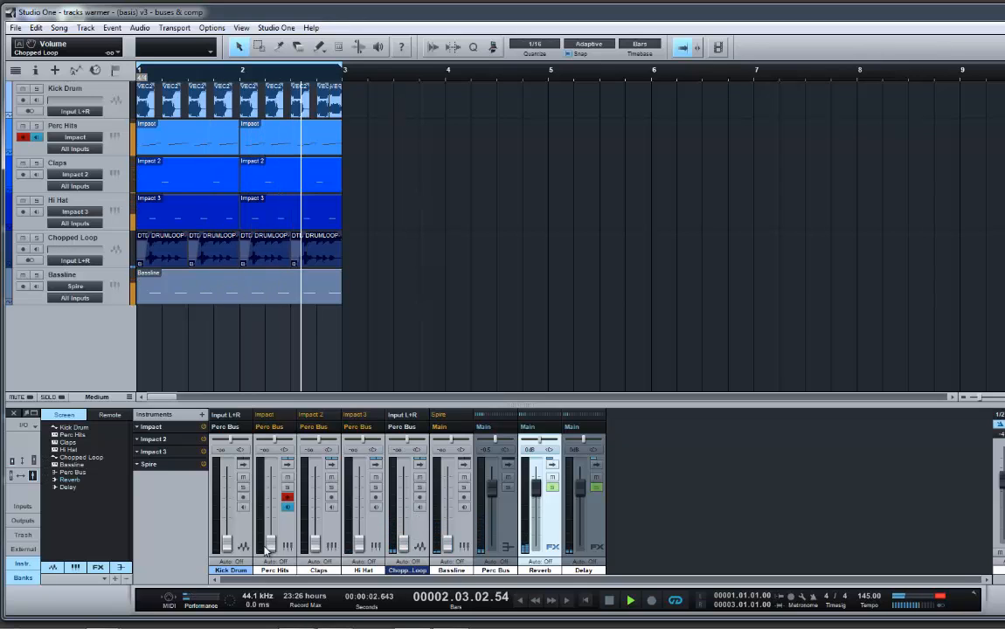
Step: Rebuild the mix with faders at kick -5.8, perc hits -24.6, claps -26.0, hi-hat -18.3, chopped loop -26.7 and bassline -5.4 dB
{"action": "left_click_drag", "start_coordinate": [227, 535], "coordinate": [234, 501]}
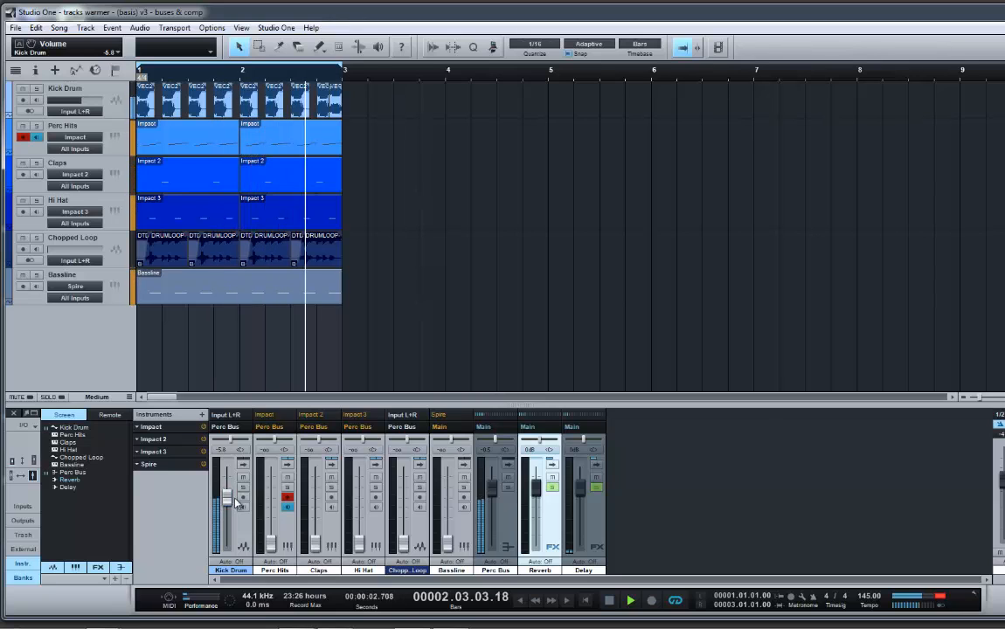
{"action": "left_click_drag", "start_coordinate": [270, 540], "coordinate": [317, 518]}
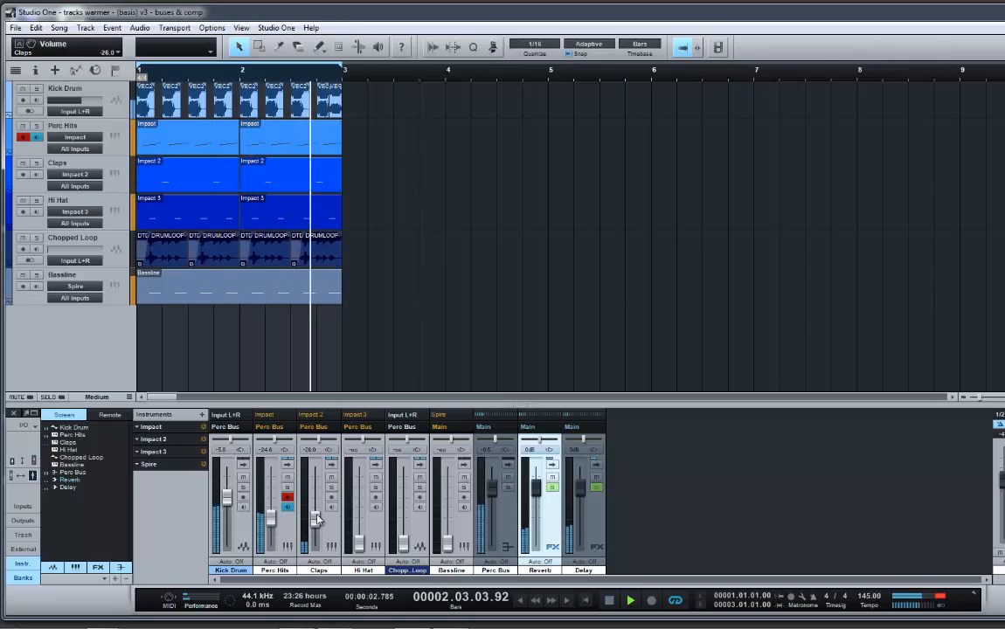
{"action": "left_click_drag", "start_coordinate": [359, 543], "coordinate": [360, 516]}
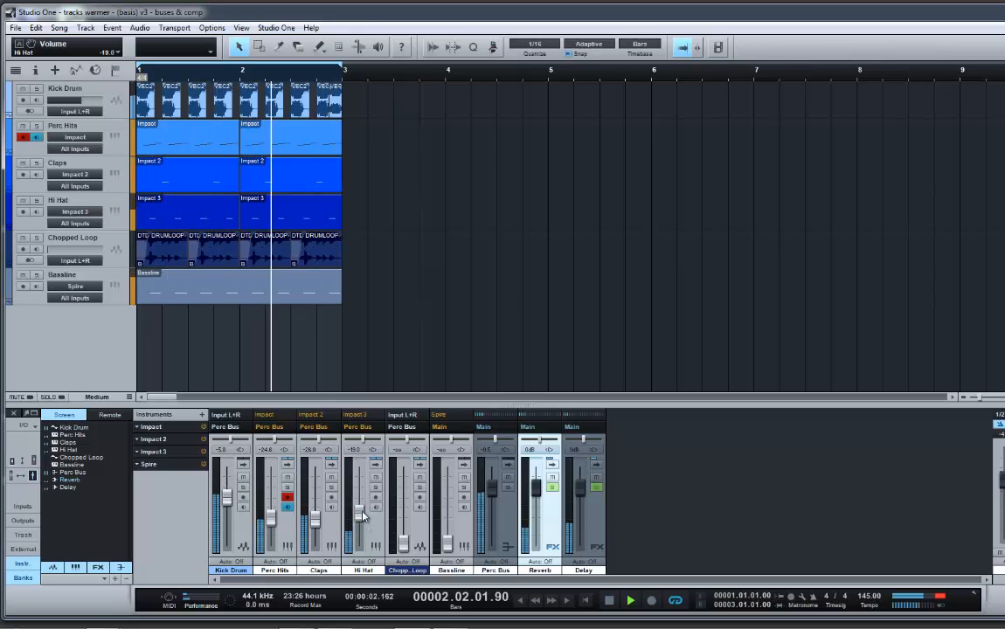
{"action": "left_click_drag", "start_coordinate": [403, 546], "coordinate": [451, 500]}
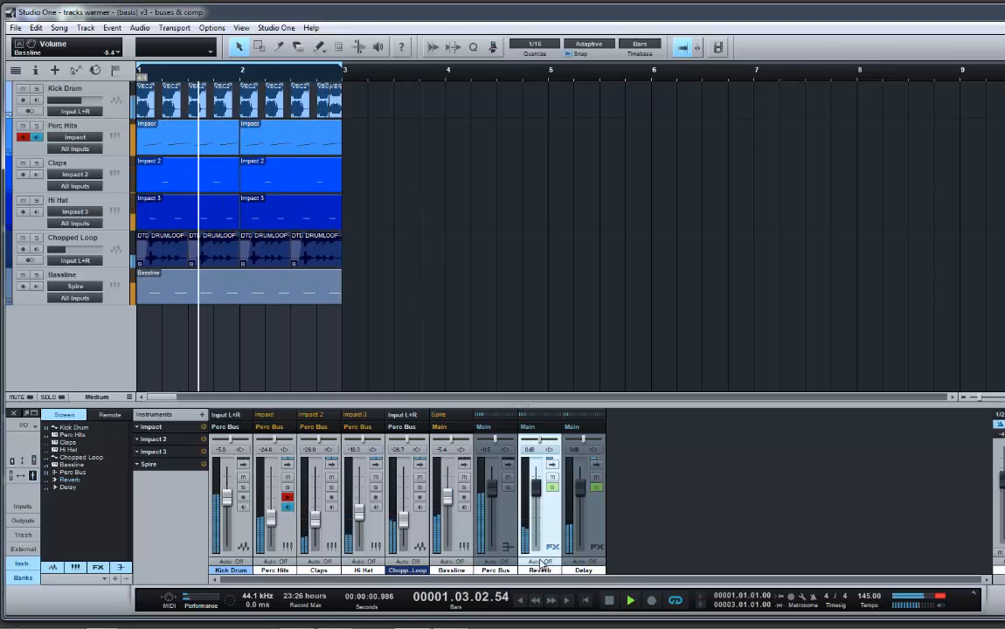
Step: Move the Perc Bus channel after the Delay channel, expand it, and insert the L2 Stereo limiter on it
{"action": "left_click", "coordinate": [505, 525]}
{"action": "left_click_drag", "start_coordinate": [505, 525], "coordinate": [629, 530]}
{"action": "left_click", "coordinate": [596, 465]}
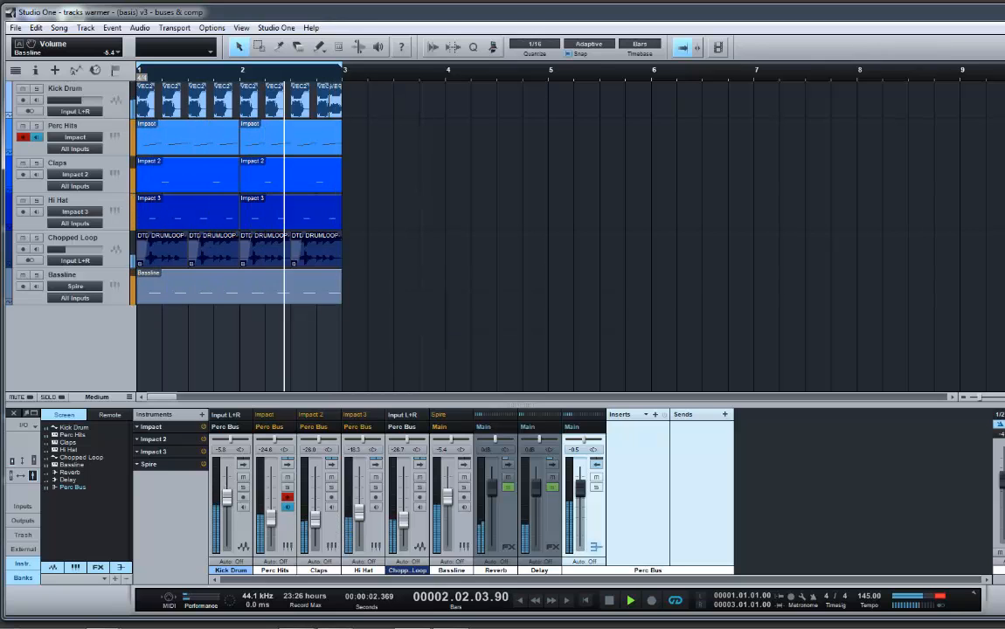
{"action": "left_click_drag", "start_coordinate": [1001, 428], "coordinate": [651, 475]}
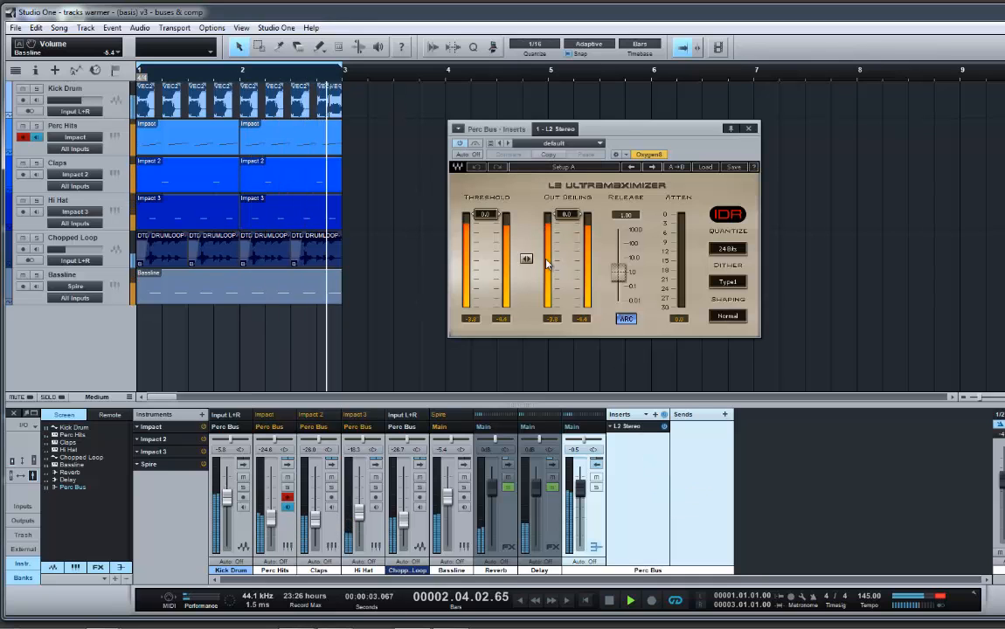
Step: Set the L2 limiter's threshold to -6.9, turn off ARC, and set the release to about 41.69 ms
{"action": "left_click_drag", "start_coordinate": [494, 262], "coordinate": [491, 315]}
{"action": "left_click", "coordinate": [626, 320]}
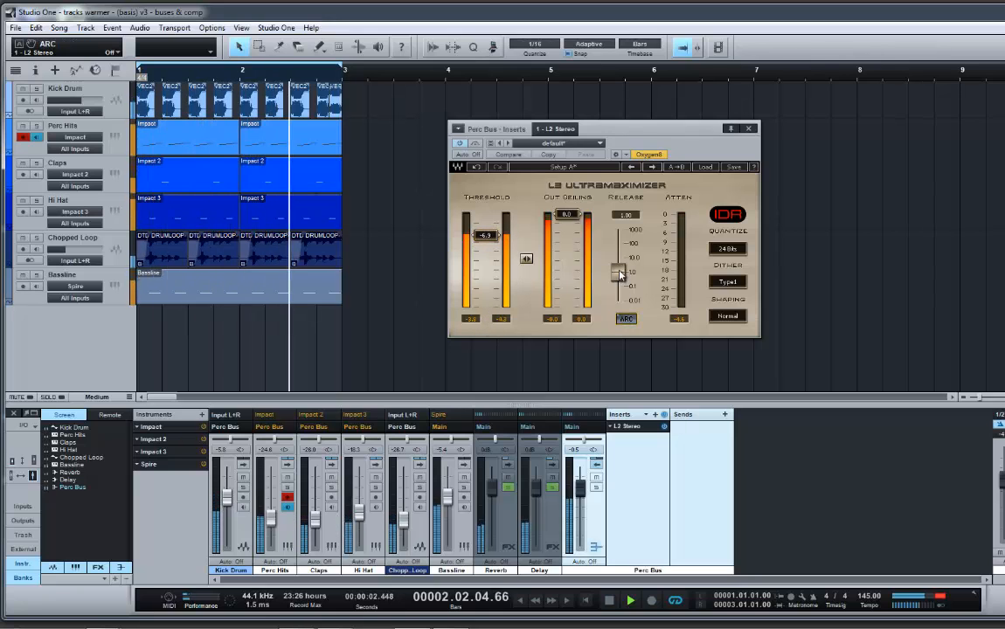
{"action": "left_click_drag", "start_coordinate": [620, 275], "coordinate": [619, 250]}
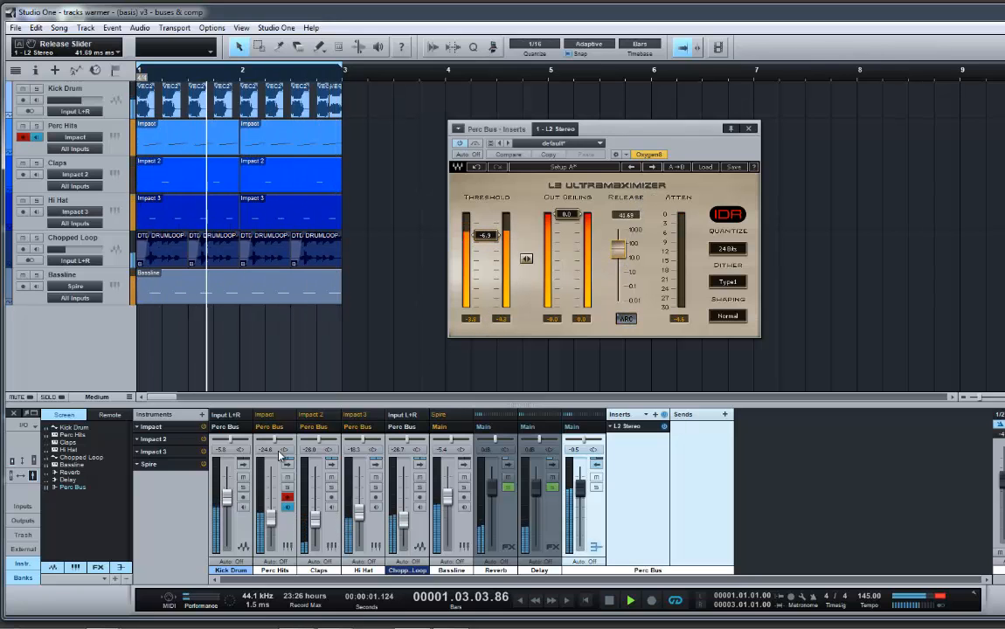
Step: Rebalance around the limiter with the kick at -9.3 dB, the L2 threshold at -8.2 and the bassline at -0.2 dB, comparing with bypass
{"action": "left_click_drag", "start_coordinate": [226, 497], "coordinate": [228, 509]}
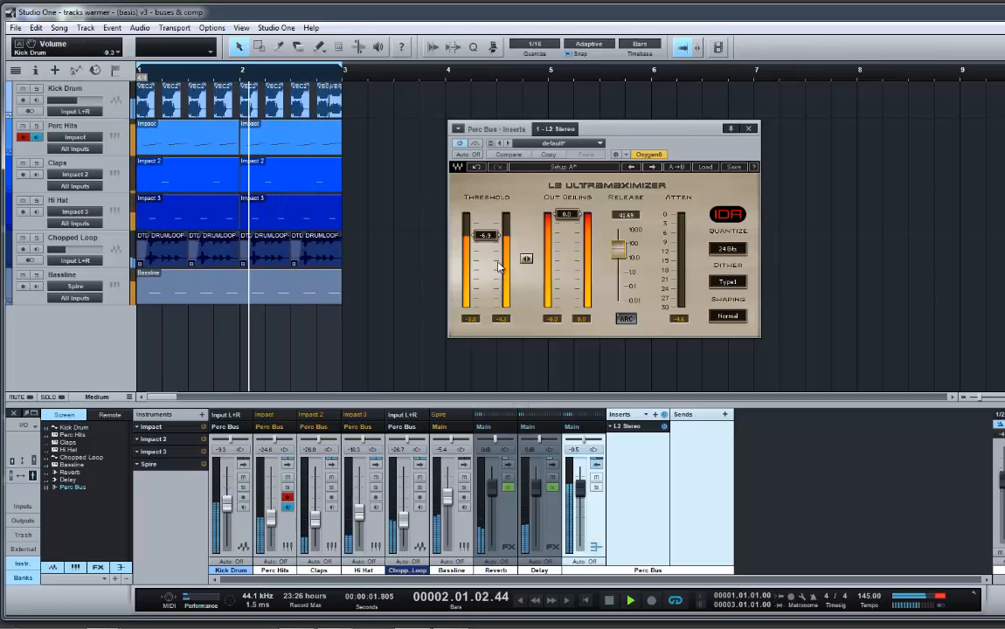
{"action": "left_click_drag", "start_coordinate": [485, 236], "coordinate": [486, 269]}
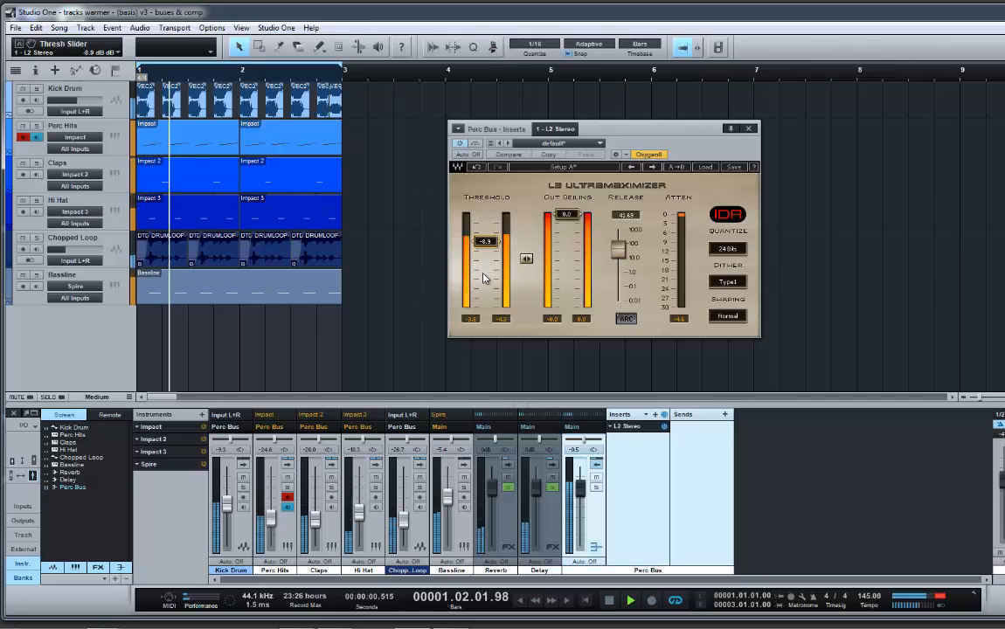
{"action": "left_click_drag", "start_coordinate": [453, 505], "coordinate": [448, 498]}
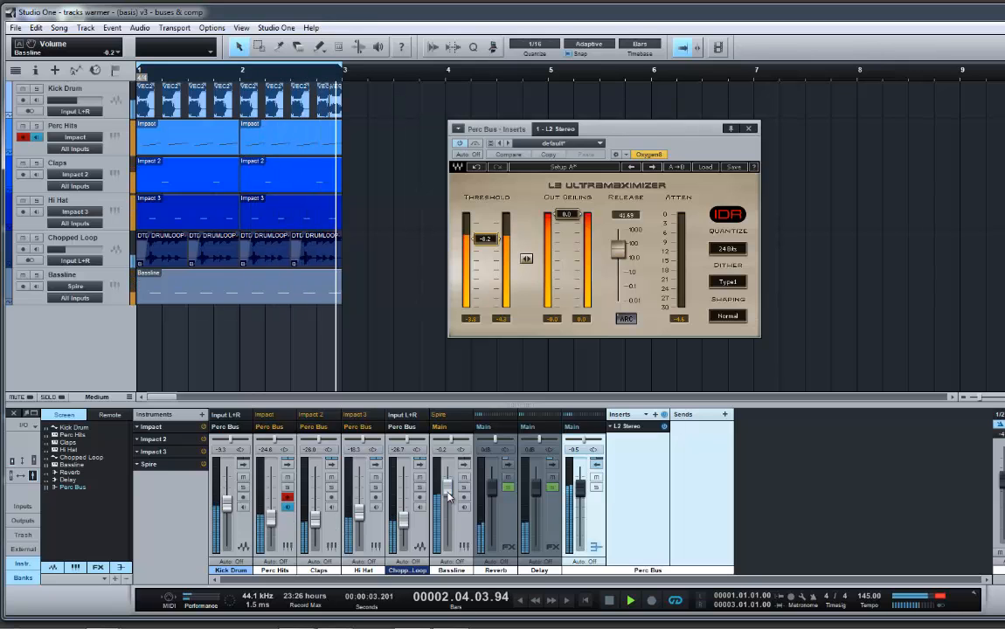
{"action": "left_click", "coordinate": [459, 143]}
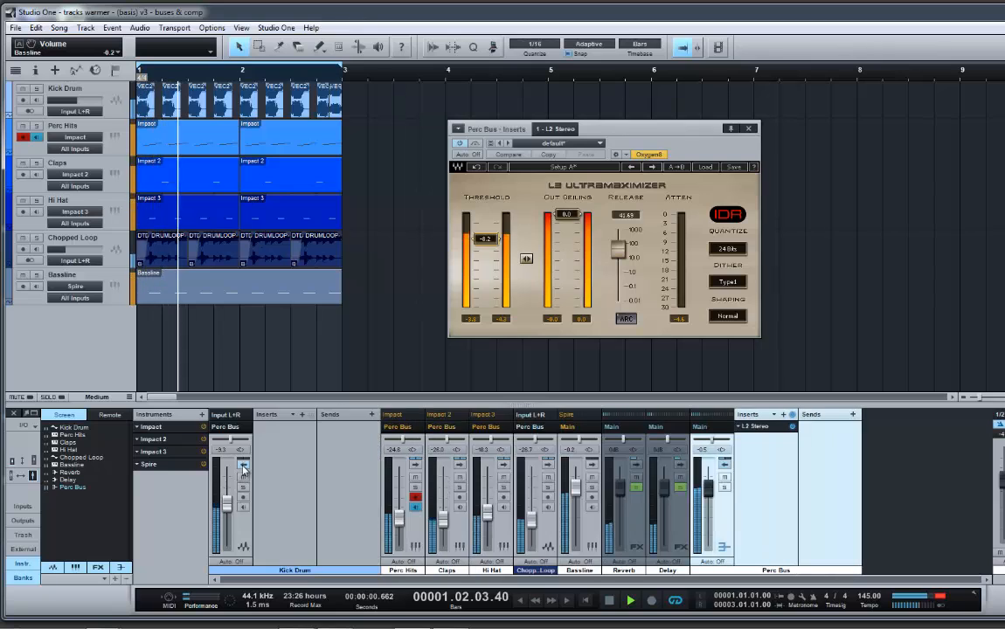
Step: Expand and solo the Kick Drum channel, and insert a Compressor on it with its window moved over the arrangement
{"action": "left_click", "coordinate": [244, 465]}
{"action": "left_click", "coordinate": [244, 487]}
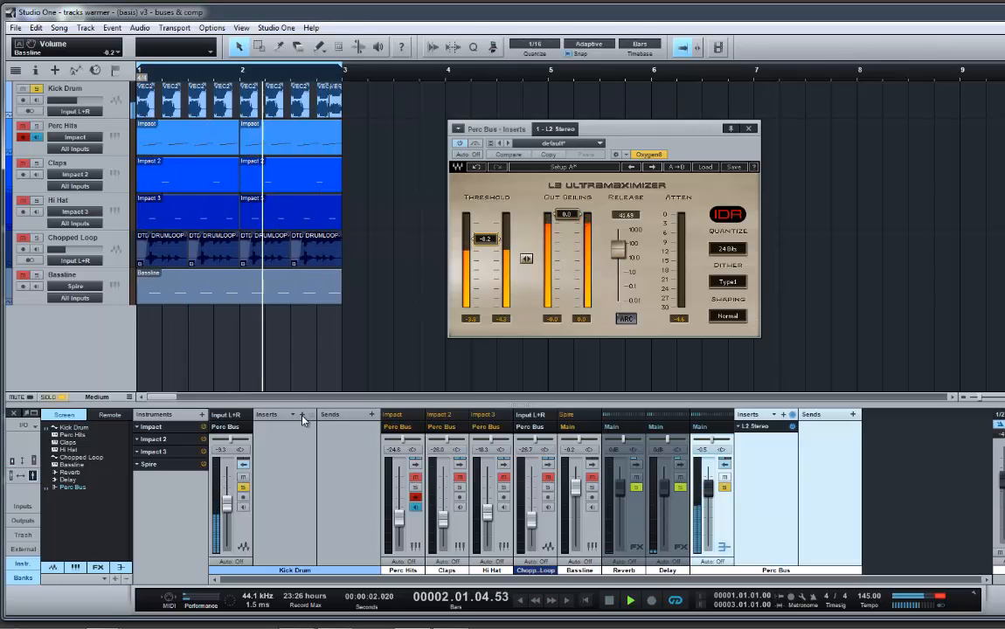
{"action": "left_click", "coordinate": [303, 417]}
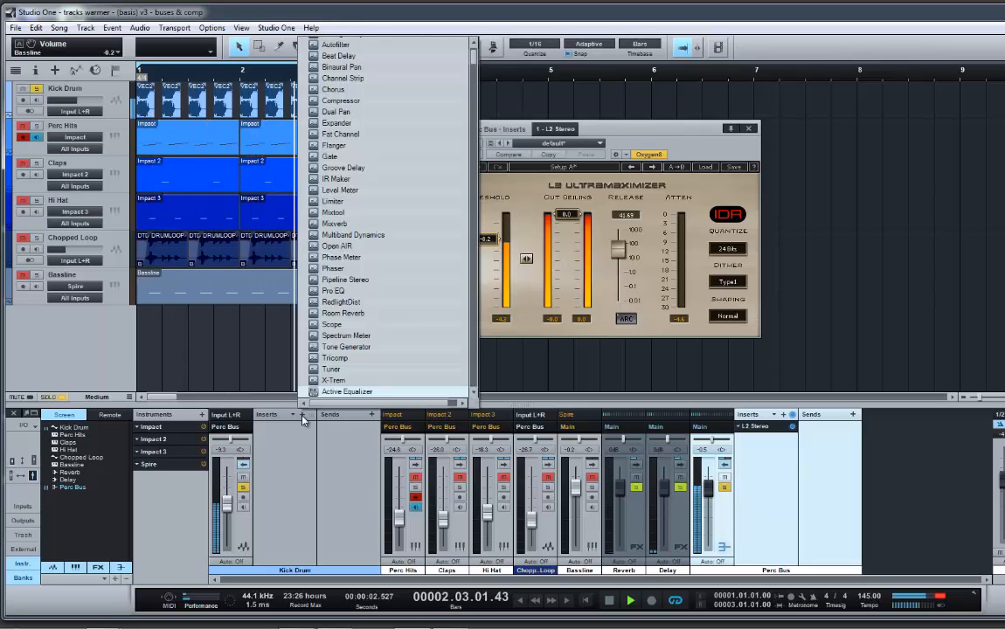
{"action": "left_click", "coordinate": [345, 100]}
{"action": "left_click_drag", "start_coordinate": [582, 129], "coordinate": [374, 163]}
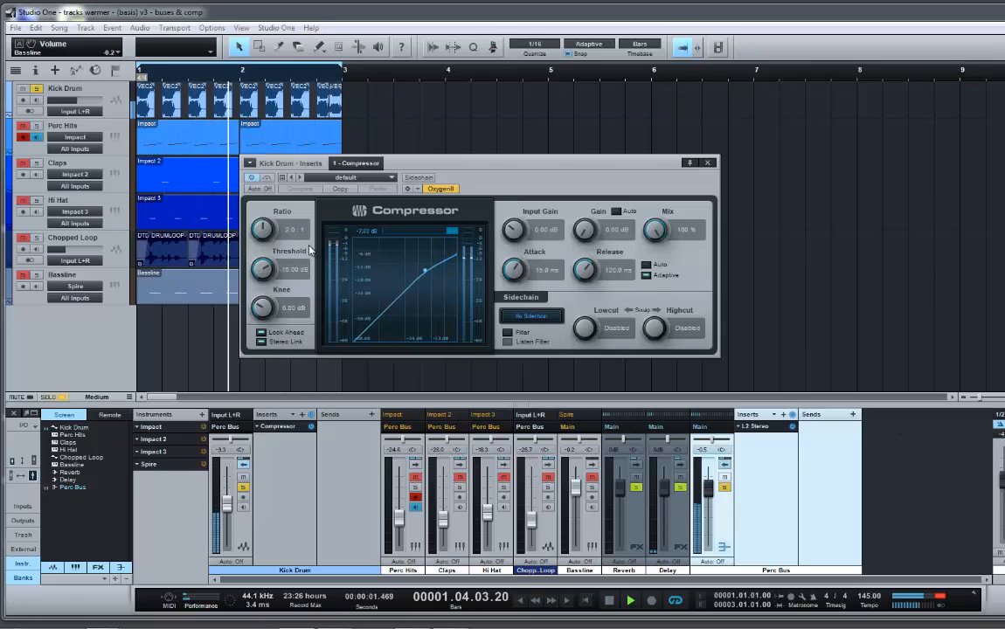
Step: Set the kick compressor to ratio 3.4:1, threshold -22.44 dB, gain about 7.6 dB, attack 6.82 ms and release about 82 ms
{"action": "left_click_drag", "start_coordinate": [268, 234], "coordinate": [264, 222]}
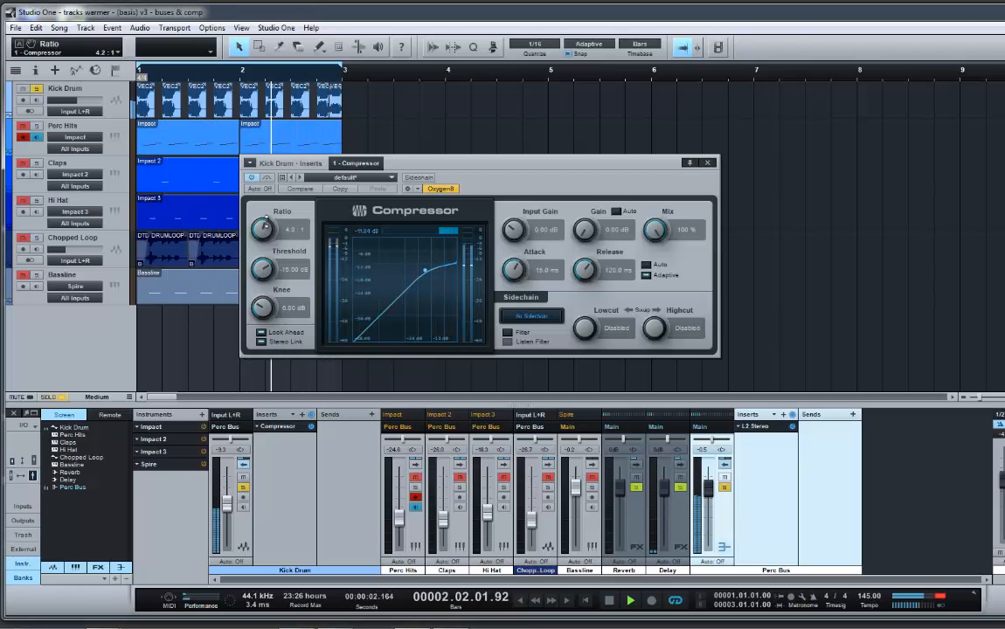
{"action": "left_click_drag", "start_coordinate": [264, 225], "coordinate": [264, 231]}
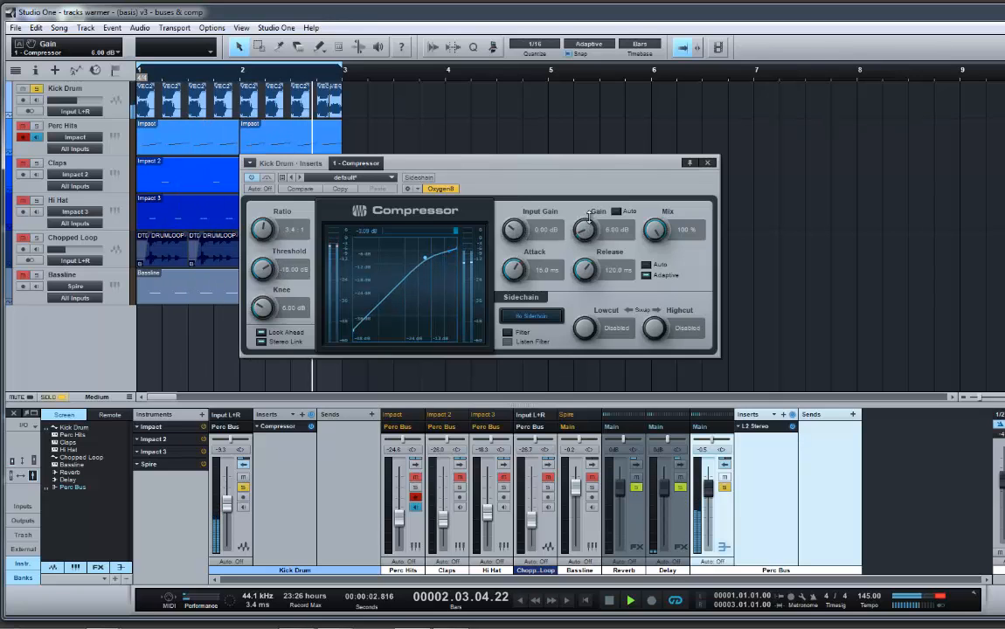
{"action": "left_click_drag", "start_coordinate": [264, 273], "coordinate": [263, 285]}
{"action": "left_click_drag", "start_coordinate": [514, 270], "coordinate": [513, 274]}
{"action": "left_click_drag", "start_coordinate": [583, 281], "coordinate": [579, 289]}
{"action": "left_click_drag", "start_coordinate": [514, 277], "coordinate": [513, 267]}
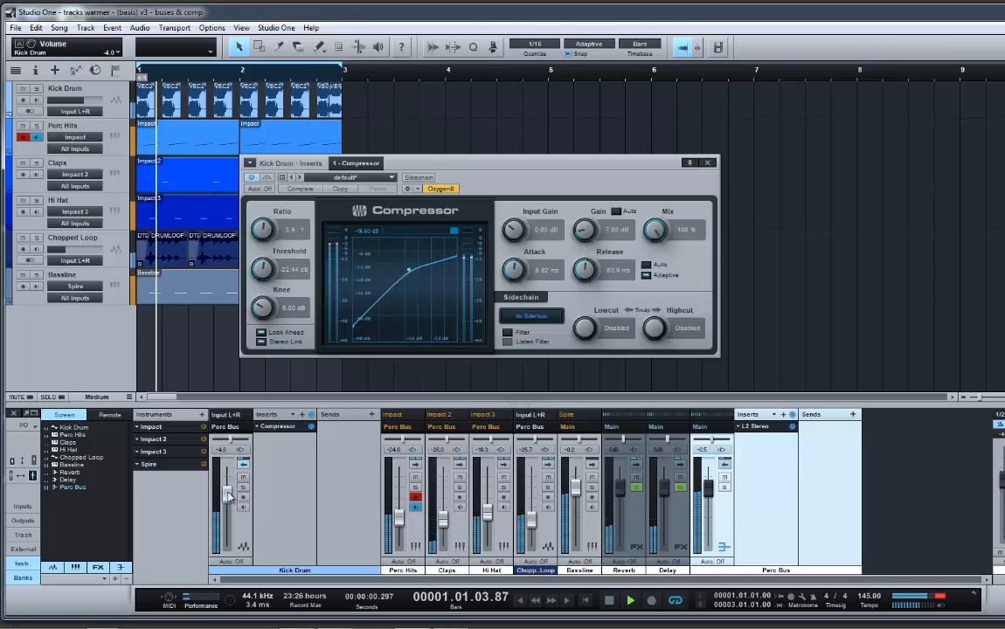
Step: Lengthen the kick compressor's attack to 11.2 ms and raise the kick fader to about +0.2 dB in the full mix
{"action": "left_click_drag", "start_coordinate": [228, 497], "coordinate": [228, 492]}
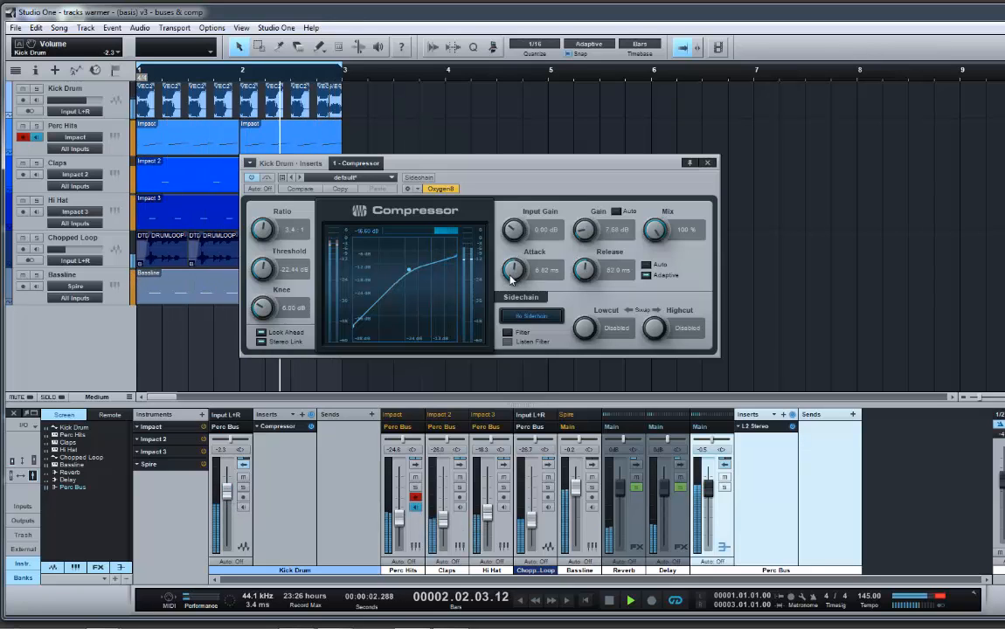
{"action": "left_click_drag", "start_coordinate": [511, 278], "coordinate": [513, 263]}
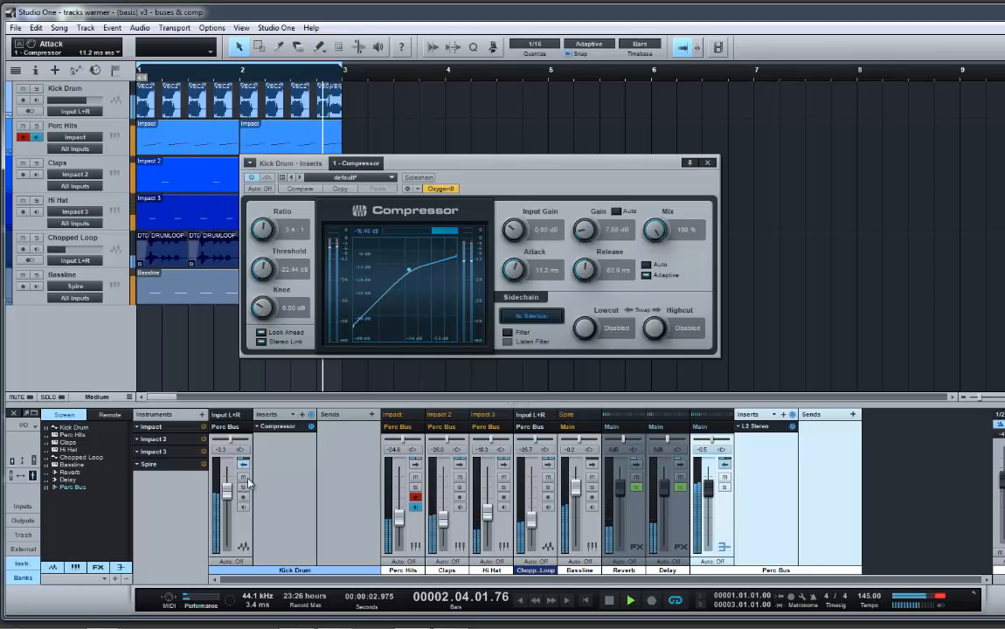
{"action": "left_click_drag", "start_coordinate": [231, 496], "coordinate": [229, 489]}
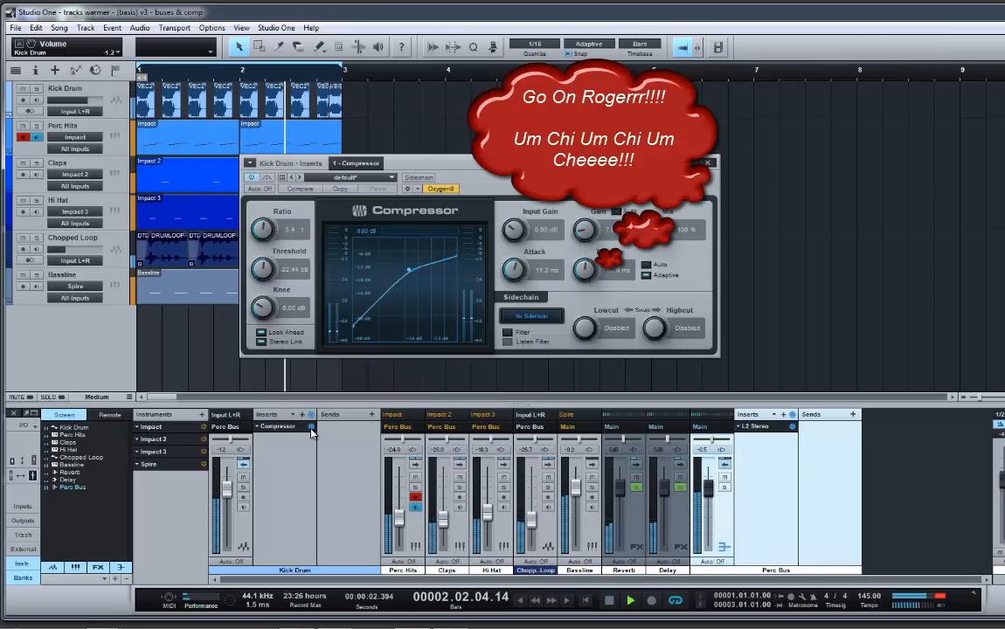
{"action": "left_click_drag", "start_coordinate": [231, 497], "coordinate": [232, 491]}
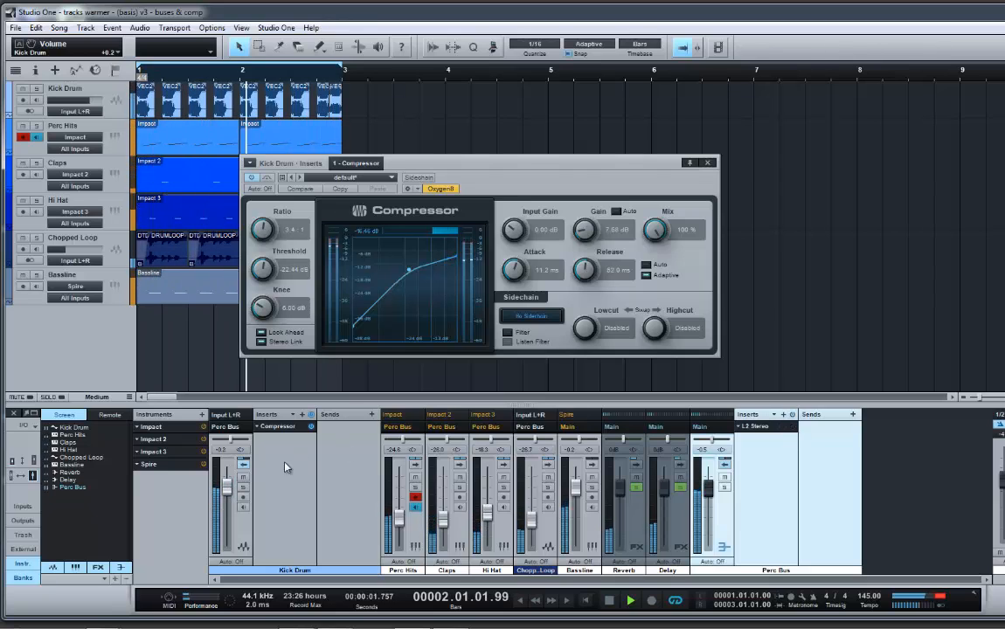
Step: Compare the kick with its compressor bypassed and re-enabled, and trim the kick fader to -0.5 dB
{"action": "left_click", "coordinate": [311, 428]}
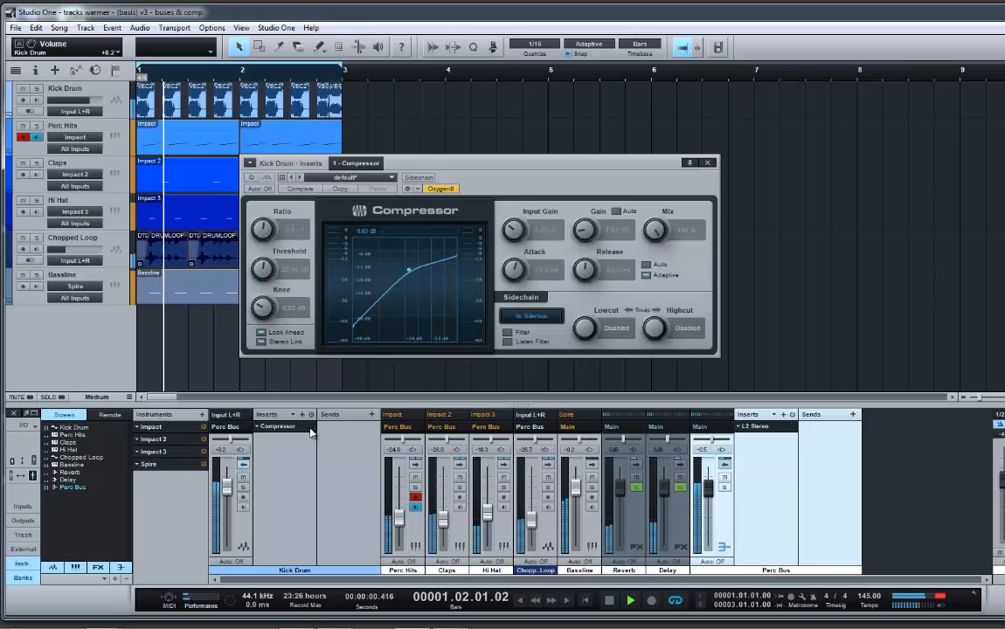
{"action": "left_click", "coordinate": [311, 427]}
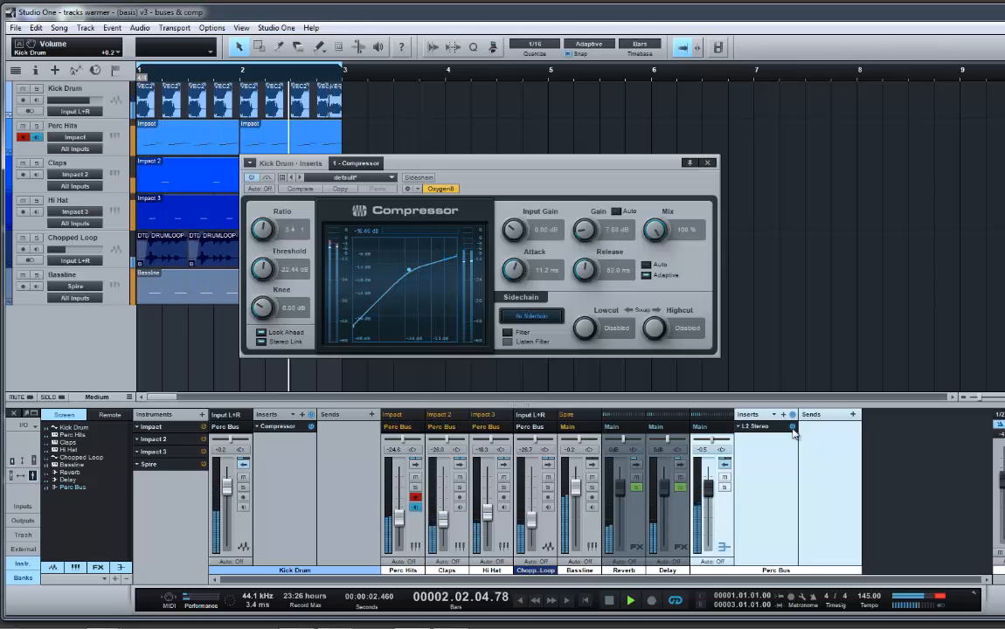
{"action": "left_click_drag", "start_coordinate": [229, 494], "coordinate": [228, 496]}
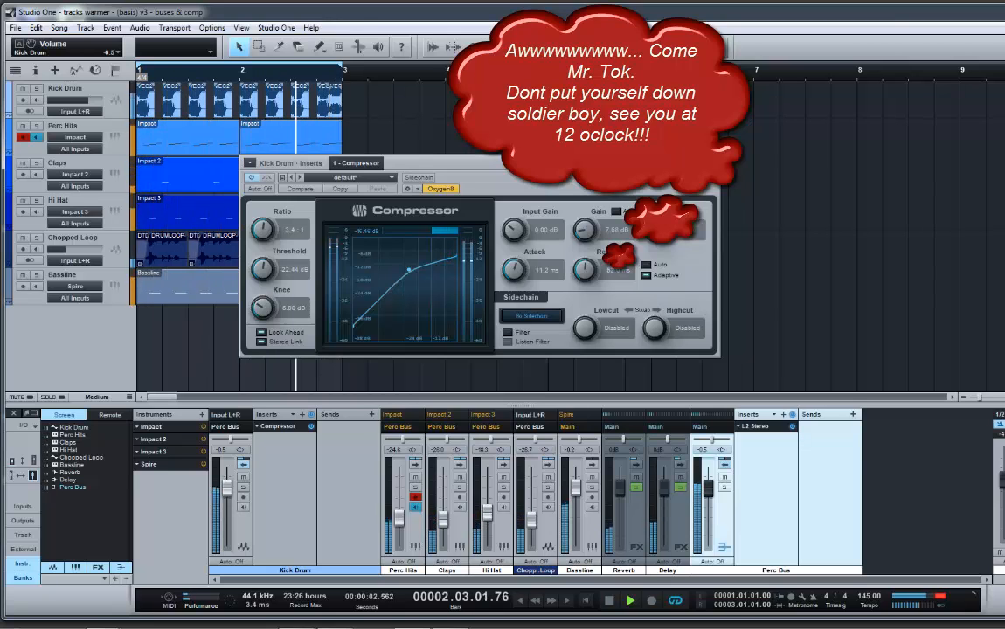
Step: Insert the Sonalksis Creative Filter ahead of L2 Stereo on the Perc Bus and adjust its resonance
{"action": "left_click_drag", "start_coordinate": [1004, 350], "coordinate": [772, 428]}
{"action": "left_click_drag", "start_coordinate": [763, 427], "coordinate": [761, 428]}
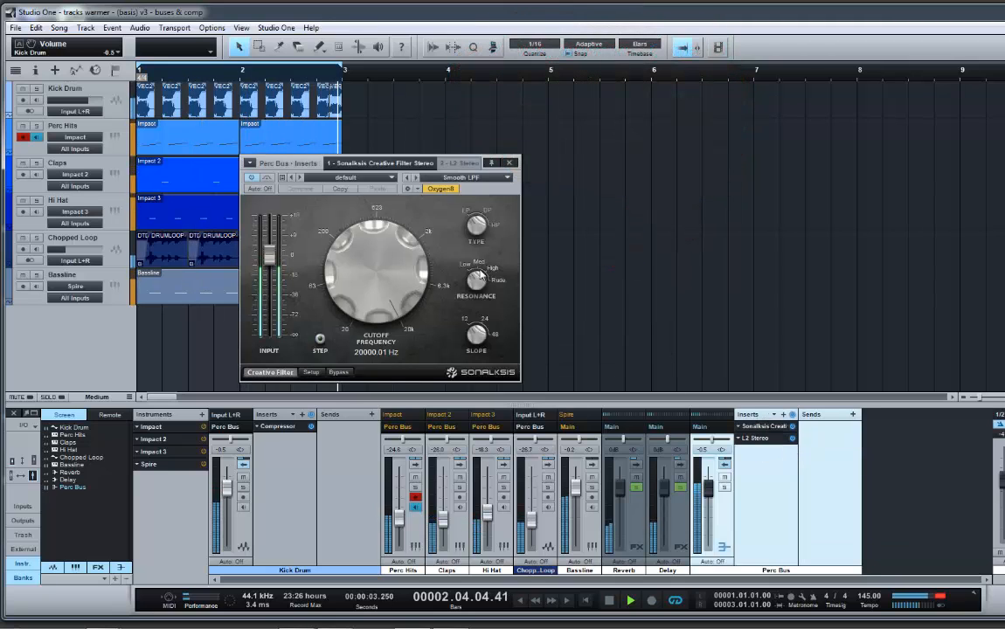
{"action": "left_click", "coordinate": [480, 278]}
Step: Sweep the Perc Bus filter's cutoff between 20 kHz and 138.37 Hz, bypass the filter, and move its window clear of the tracks
{"action": "left_click_drag", "start_coordinate": [389, 272], "coordinate": [388, 319]}
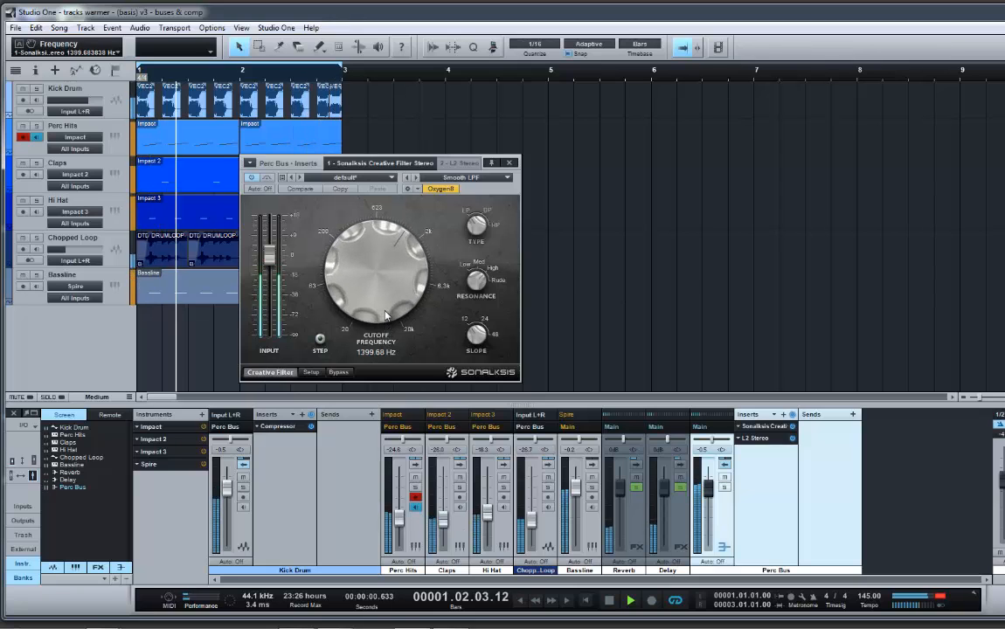
{"action": "left_click", "coordinate": [478, 278]}
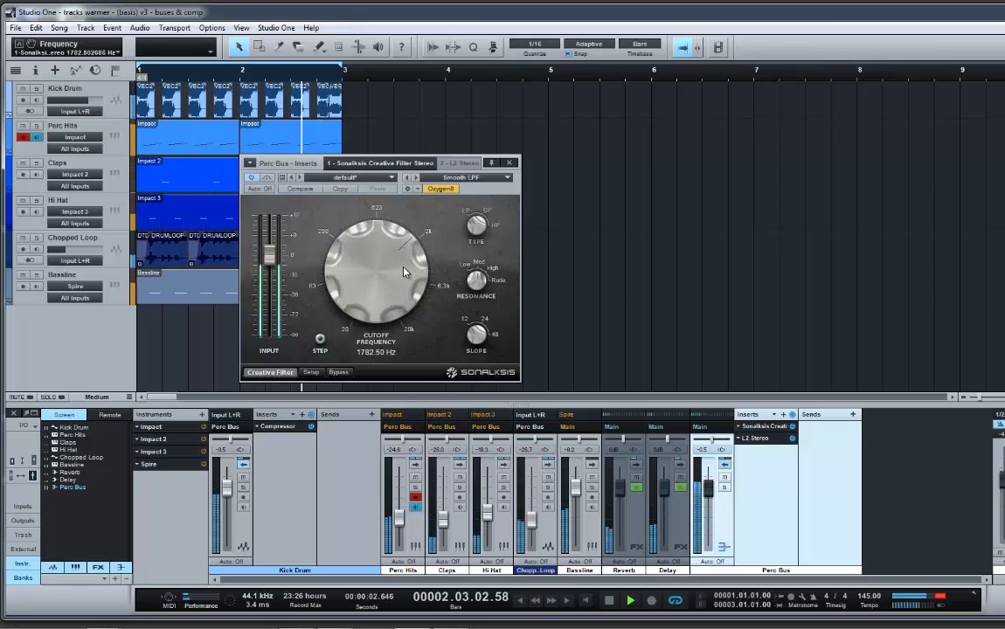
{"action": "left_click_drag", "start_coordinate": [406, 274], "coordinate": [409, 225]}
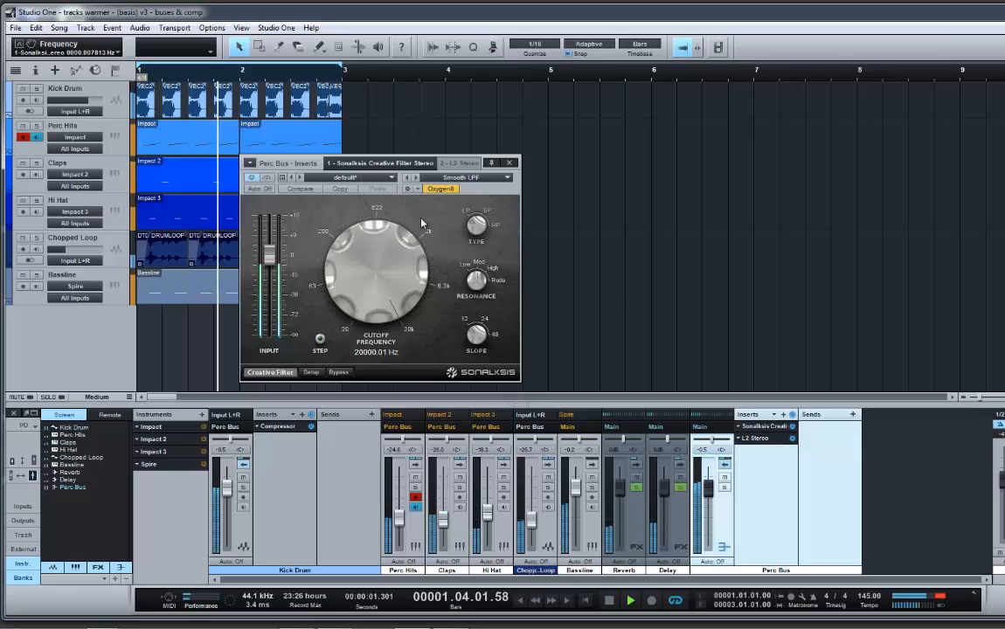
{"action": "left_click_drag", "start_coordinate": [389, 263], "coordinate": [381, 342]}
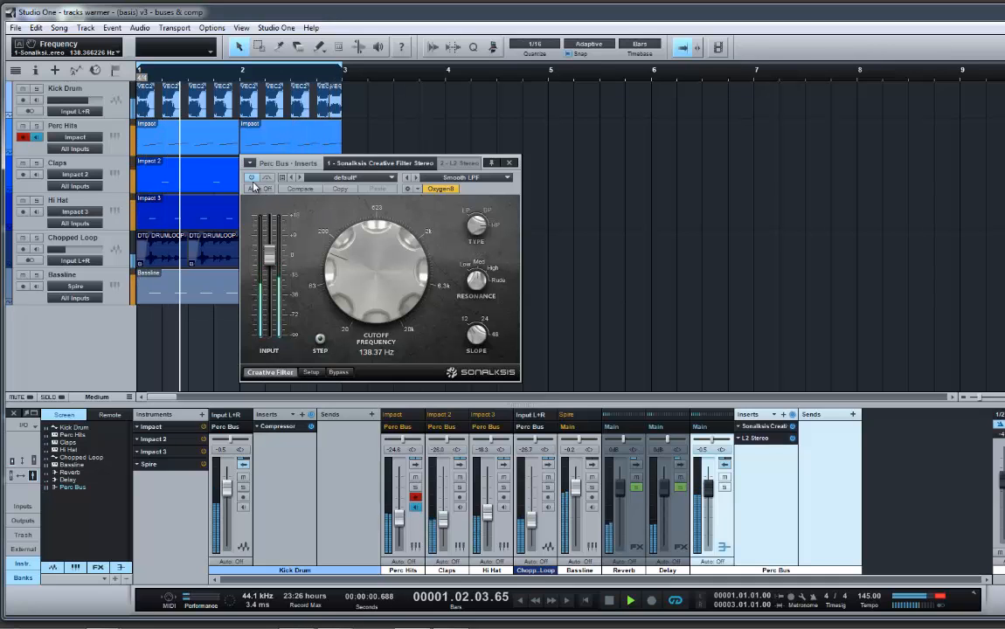
{"action": "left_click_drag", "start_coordinate": [293, 164], "coordinate": [451, 140]}
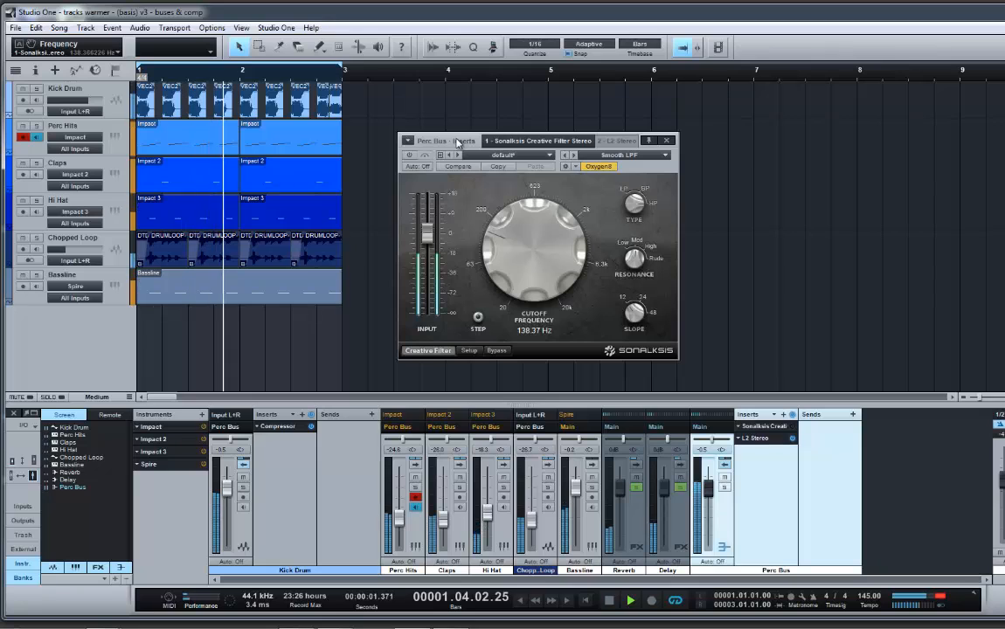